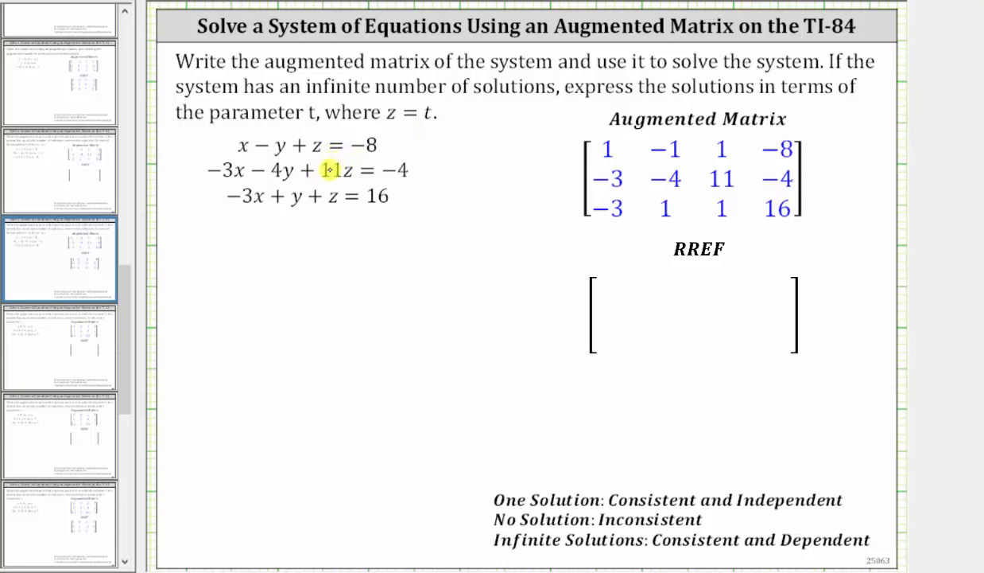
Show the reference slide on augmented matrices, row operations and reduced row echelon form
scroll(125, 396, "down", 3)
left_click(80, 280)
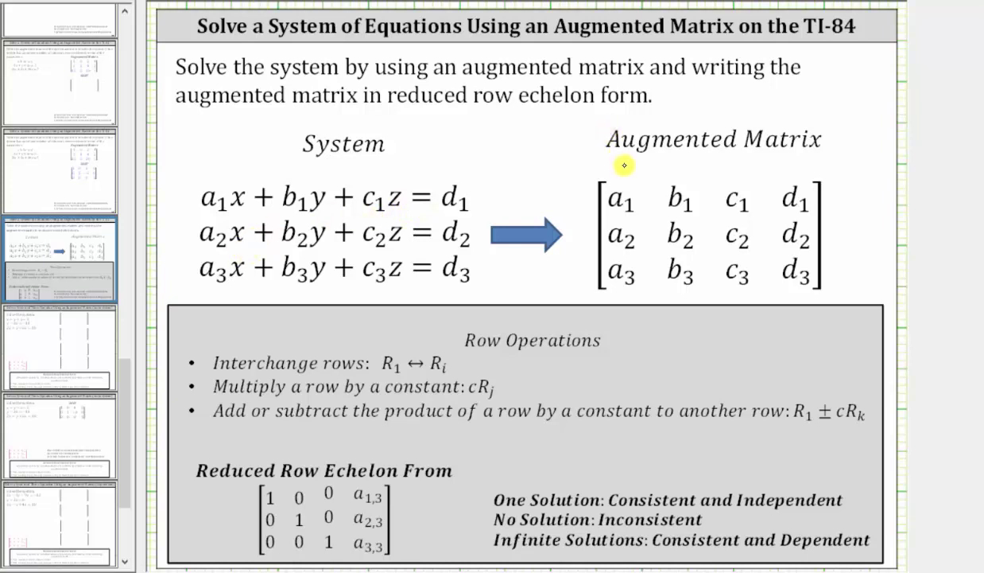
Write red x, y, z, c labels above the matrix columns, then go to the worked-example slide
mouse_move(613, 159)
left_mouse_down()
mouse_move(625, 173)
mouse_move(613, 172)
left_mouse_up()
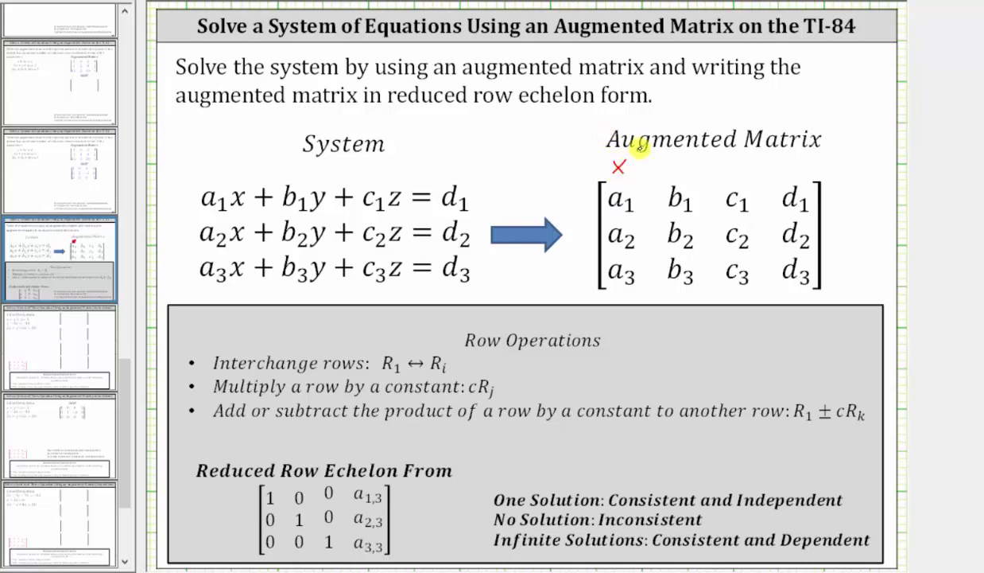
left_click_drag(671, 160, 675, 176)
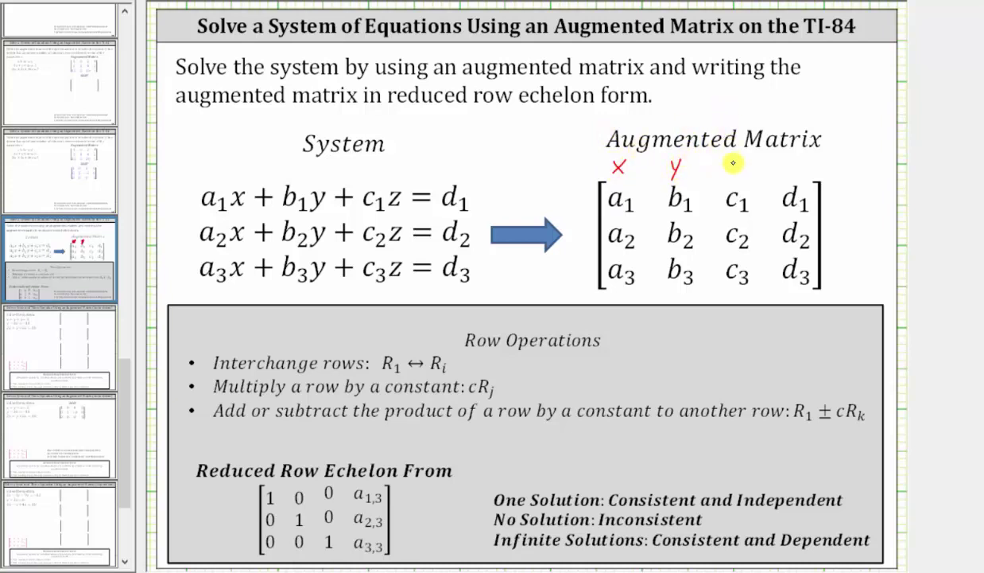
left_click_drag(731, 166, 715, 154)
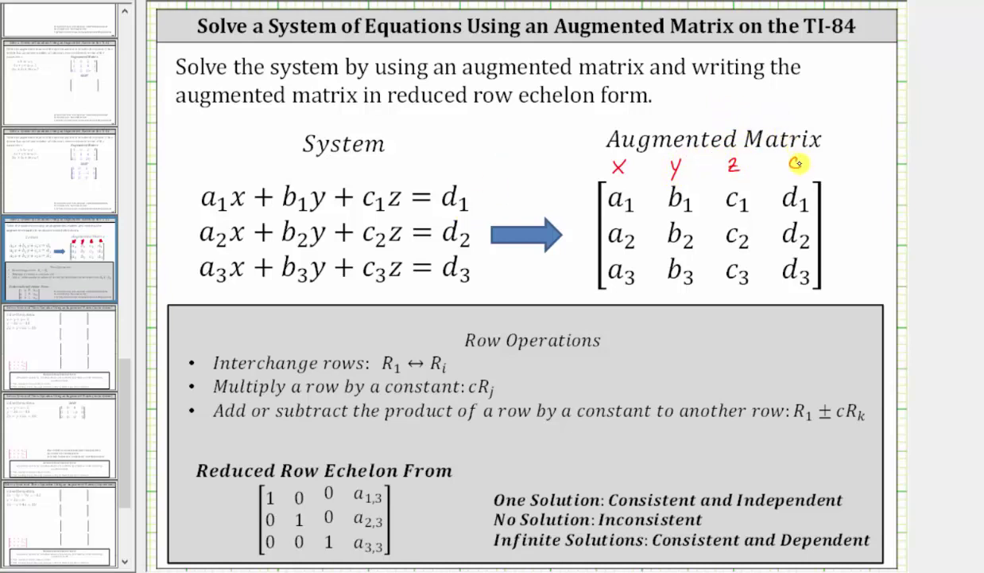
left_click_drag(795, 163, 792, 169)
scroll(80, 366, "down", 3)
left_click(36, 151)
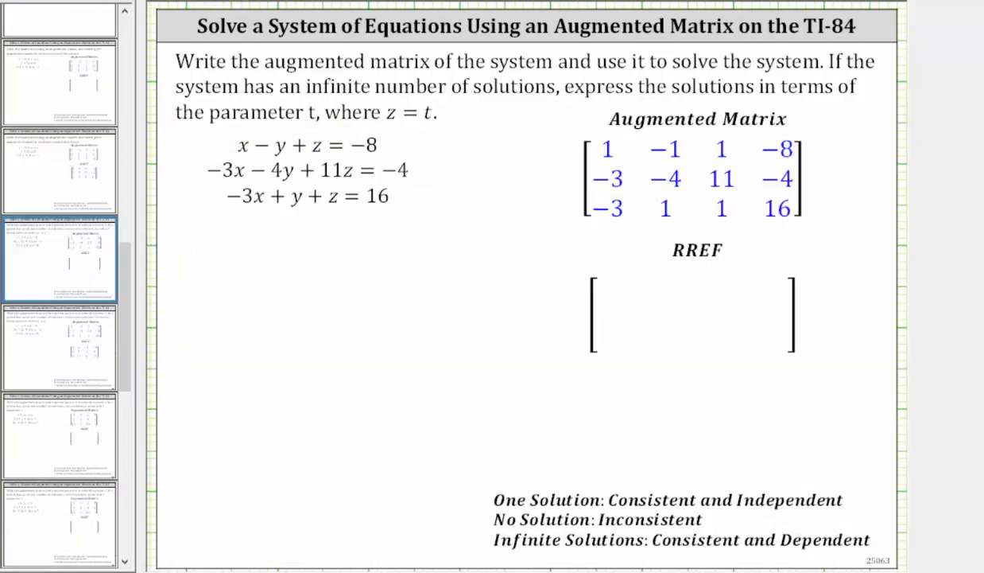
Write blue 1s before x, y, z in equation 1 and before y, z in equation 3
mouse_move(230, 139)
left_mouse_down()
mouse_move(229, 150)
mouse_move(307, 150)
left_mouse_up()
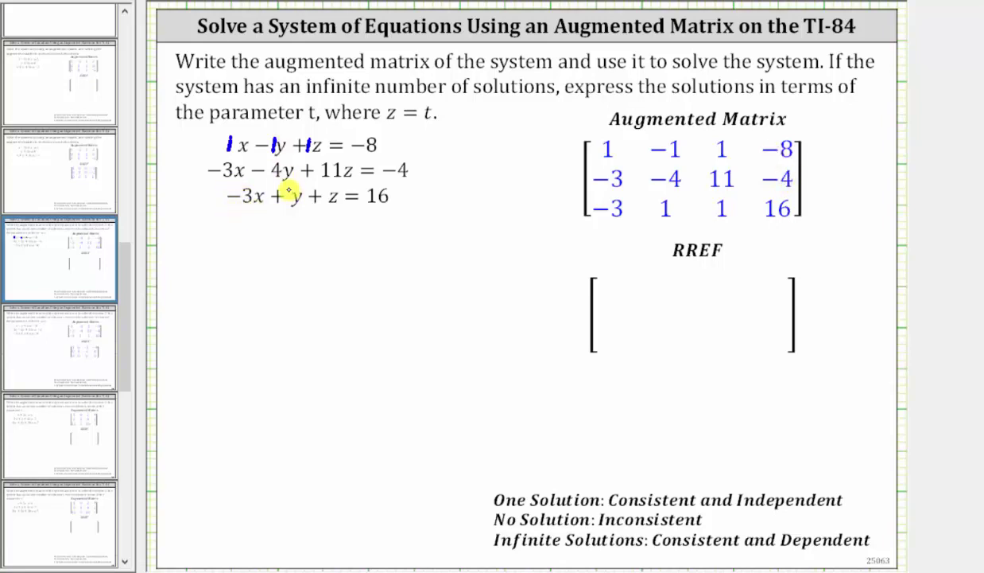
mouse_move(289, 189)
left_mouse_down()
mouse_move(287, 202)
mouse_move(324, 202)
left_mouse_up()
Switch to the TI-84 emulator and size matrix [A] as 3×4 in the matrix editor
key("alt+Tab")
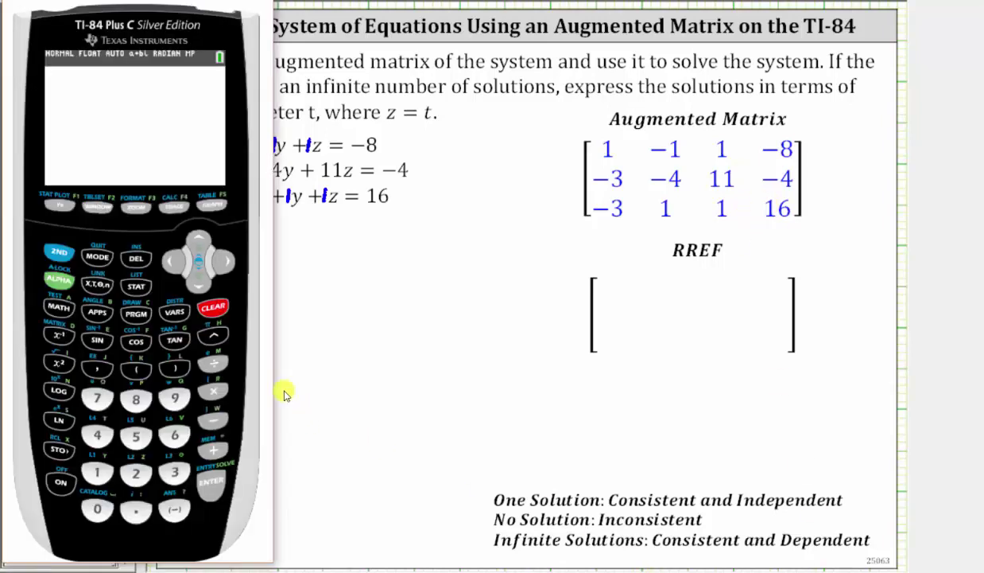
left_click(60, 255)
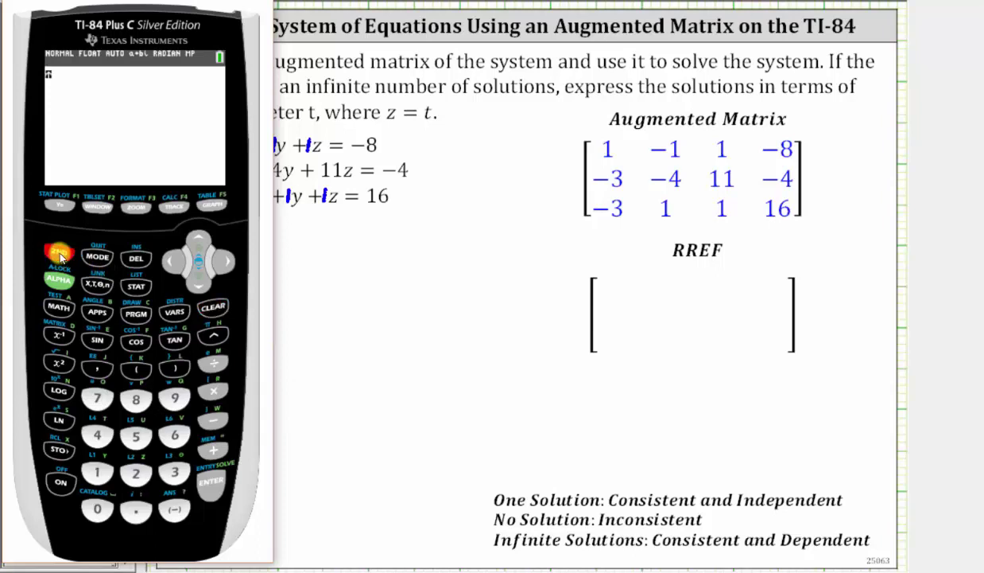
left_click(61, 326)
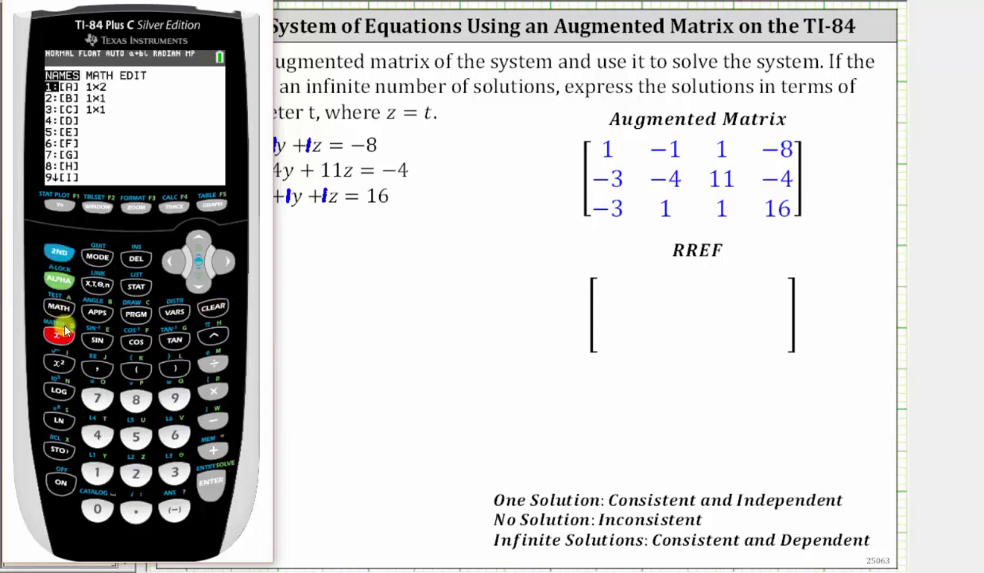
left_click(222, 262)
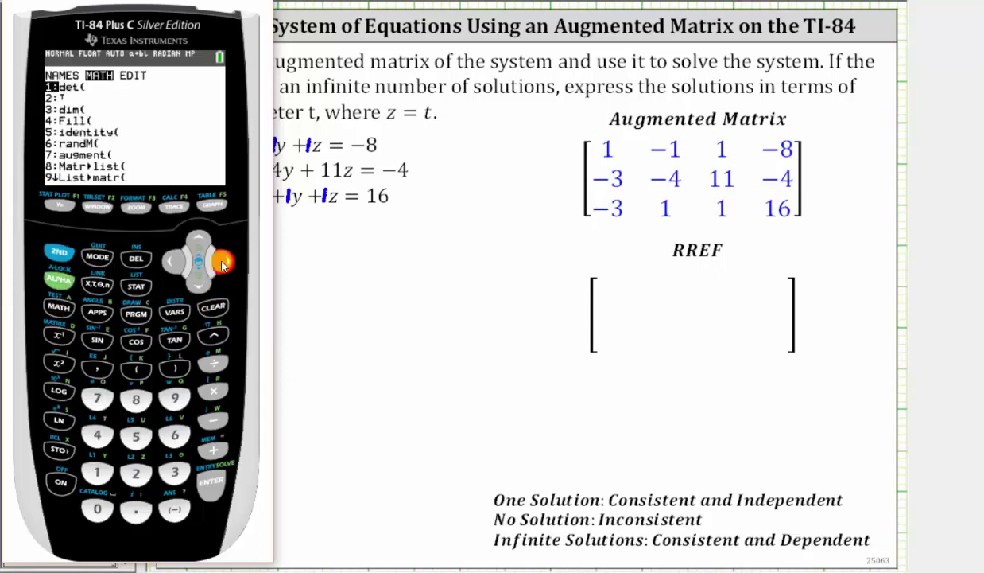
left_click(222, 262)
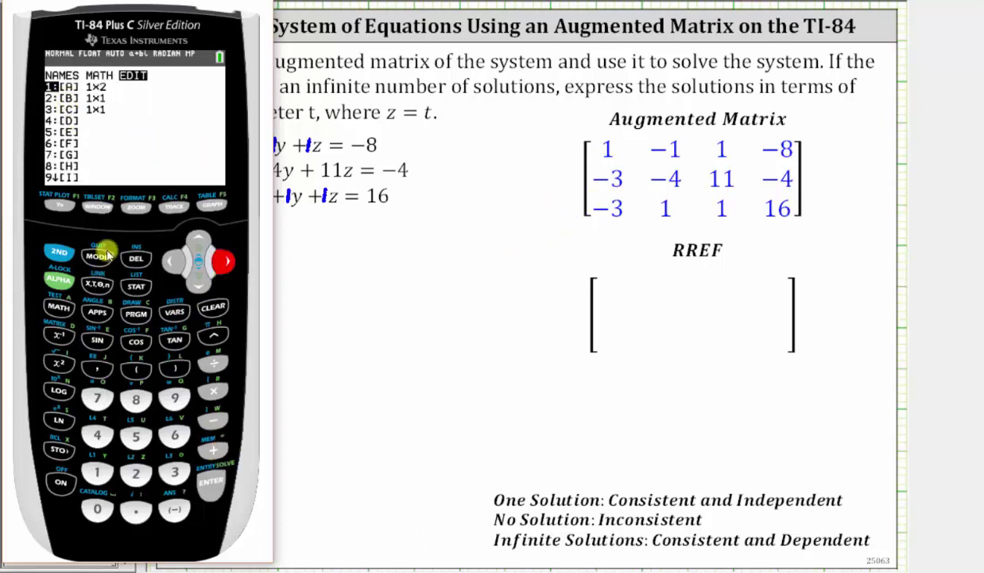
left_click(209, 481)
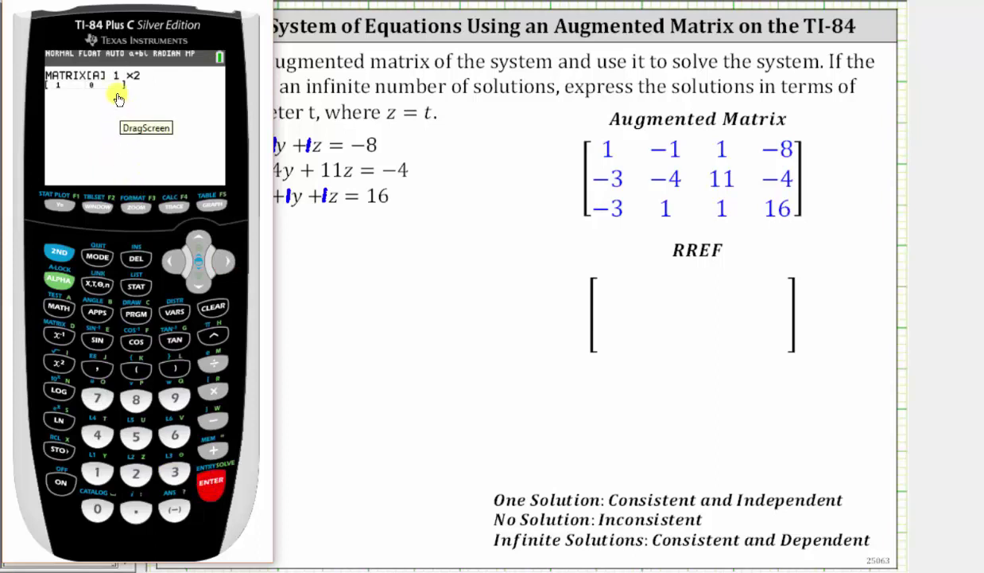
left_click(175, 472)
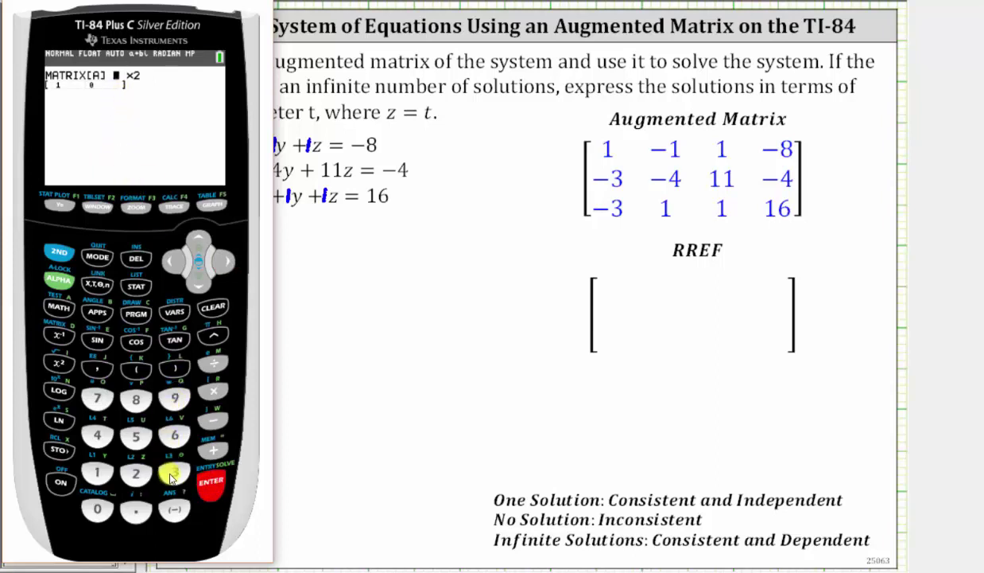
left_click(210, 480)
left_click(97, 435)
left_click(210, 481)
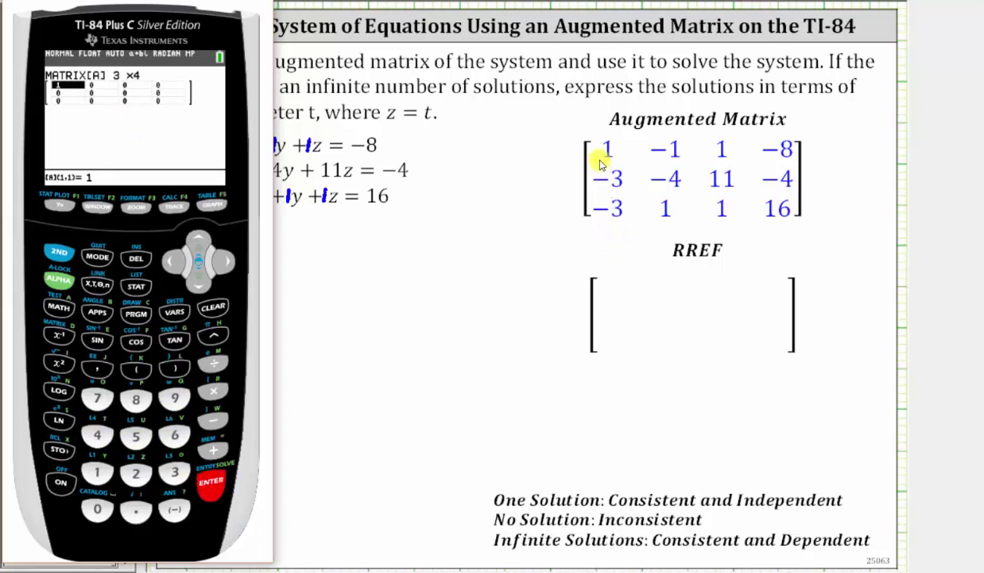
Enter row 1 of [A]: 1, −1, 1, −8
left_click(97, 473)
left_click(207, 483)
left_click(175, 509)
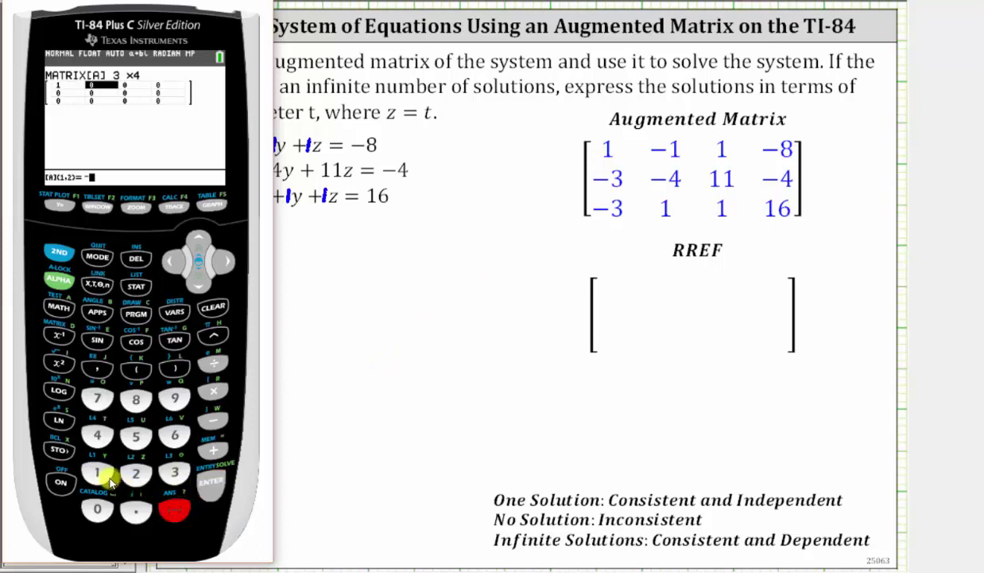
left_click(97, 473)
left_click(210, 482)
left_click(97, 473)
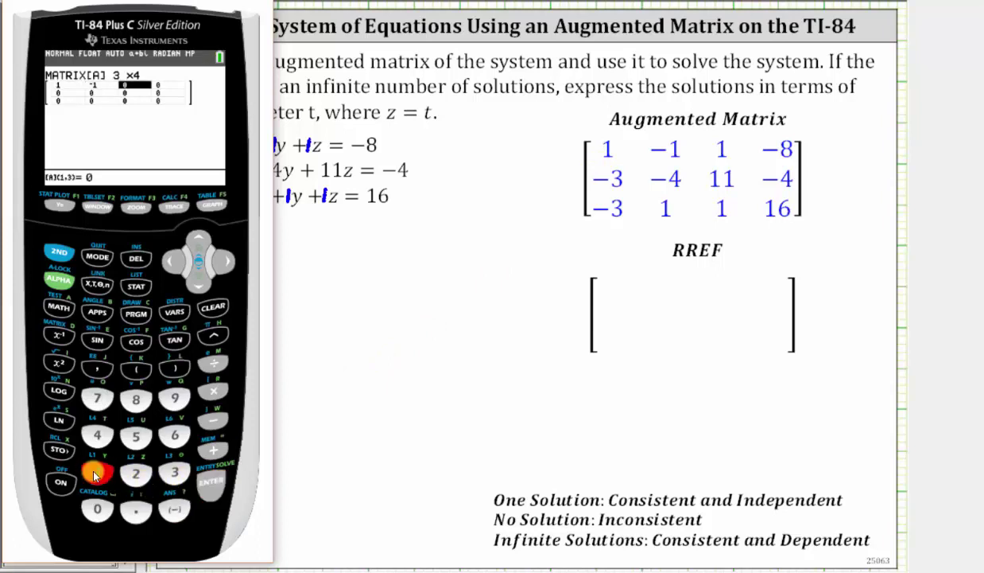
left_click(211, 483)
left_click(175, 509)
left_click(136, 398)
left_click(210, 482)
Enter row 2 of [A]: −3, −4, 11, −4
left_click(175, 509)
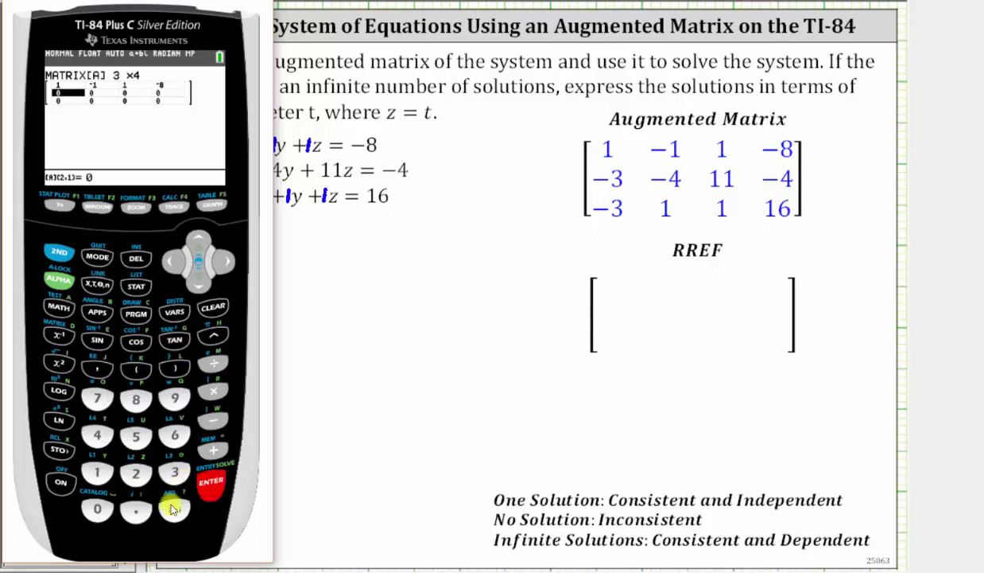
left_click(175, 472)
left_click(210, 482)
left_click(175, 509)
left_click(97, 435)
left_click(210, 482)
left_click(97, 472)
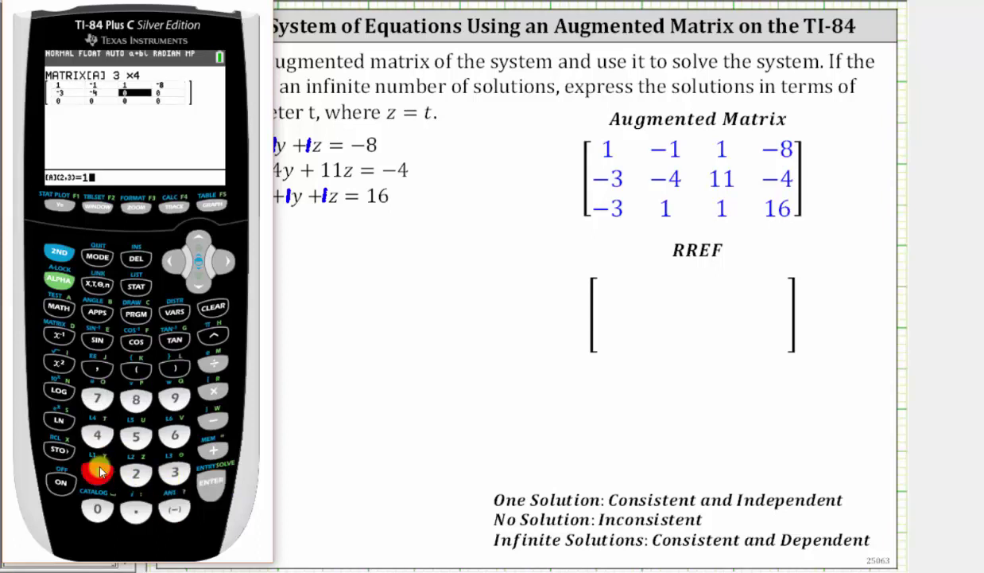
left_click(97, 472)
left_click(210, 482)
left_click(175, 509)
left_click(97, 436)
left_click(210, 482)
Enter row 3 of [A]: −3, 1, 1, 16
left_click(175, 509)
left_click(175, 473)
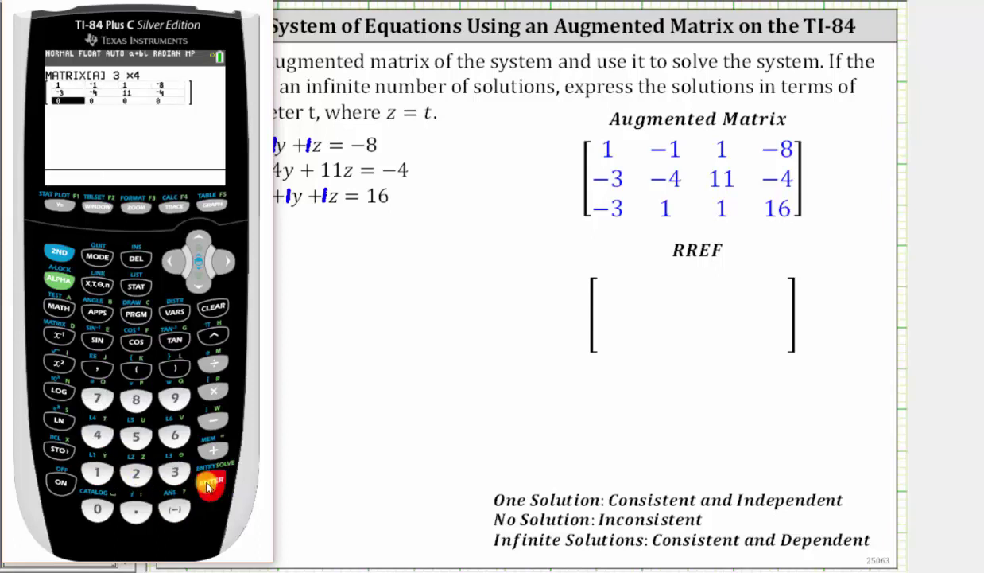
left_click(210, 482)
left_click(97, 473)
left_click(210, 482)
left_click(97, 473)
left_click(210, 482)
left_click(97, 473)
left_click(175, 435)
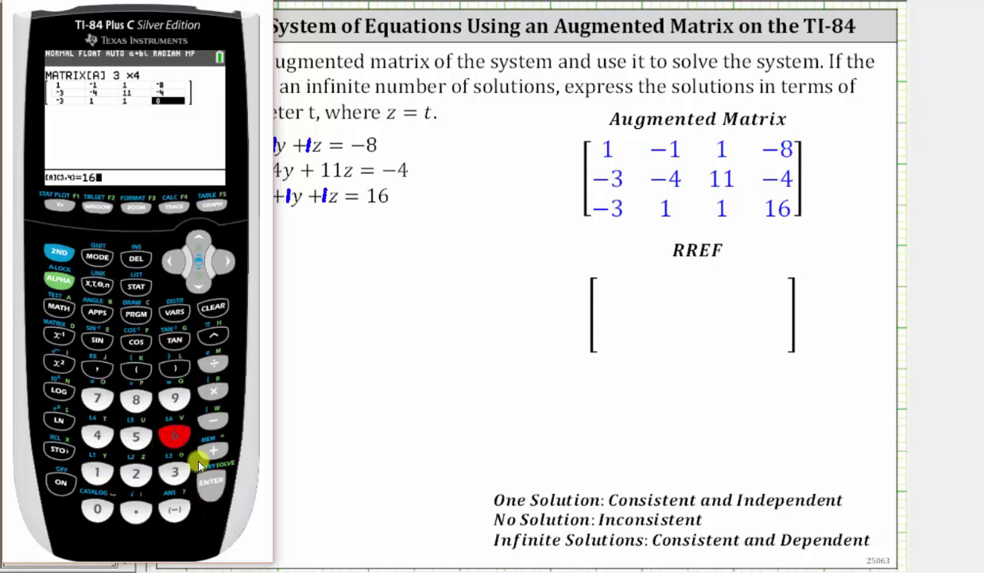
left_click(209, 482)
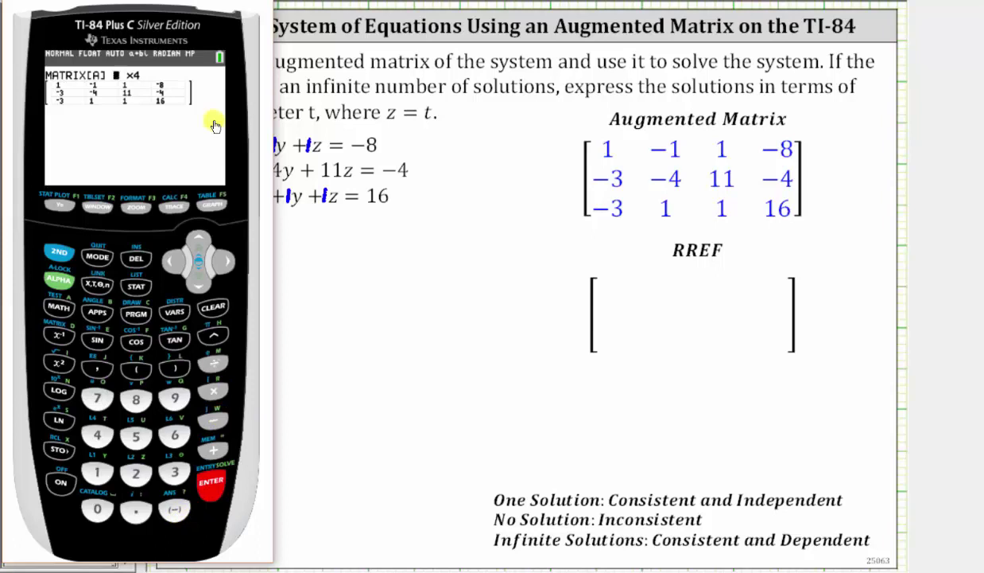
Evaluate rref([A]) on the home screen, giving rows 1 0 −1 −4, 0 1 −2 4, 0 0 0 0
left_click(59, 252)
left_click(92, 257)
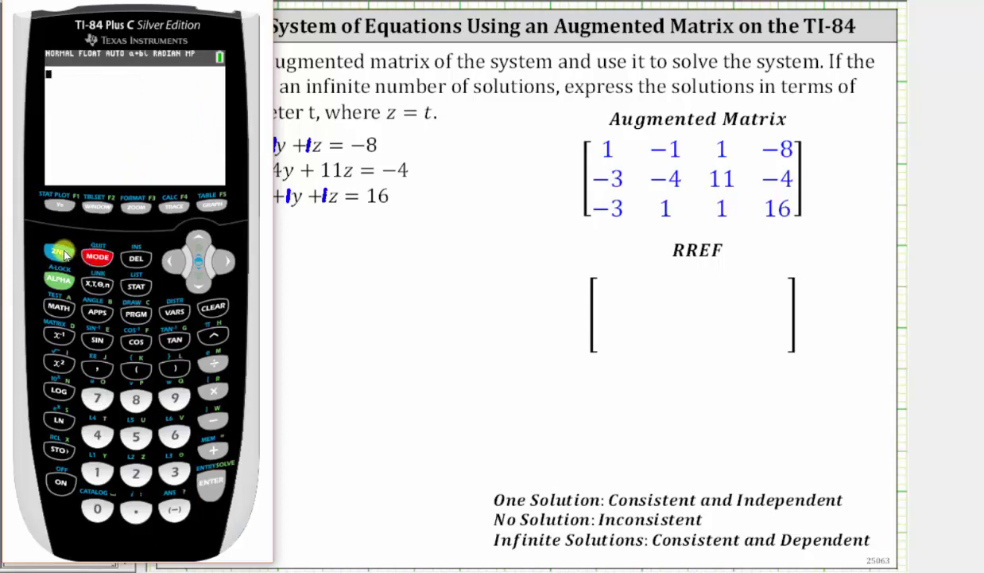
left_click(60, 251)
left_click(64, 338)
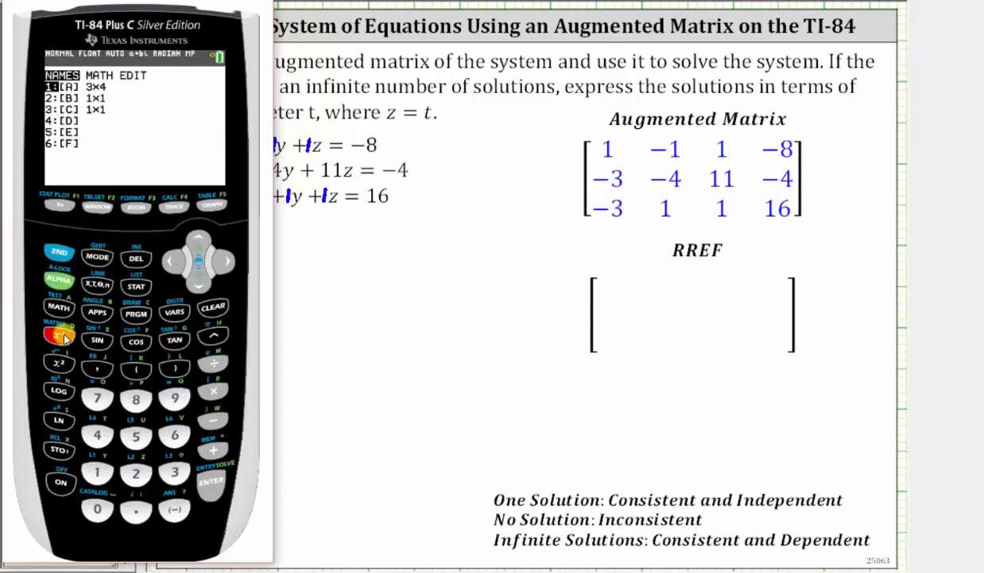
left_click(223, 263)
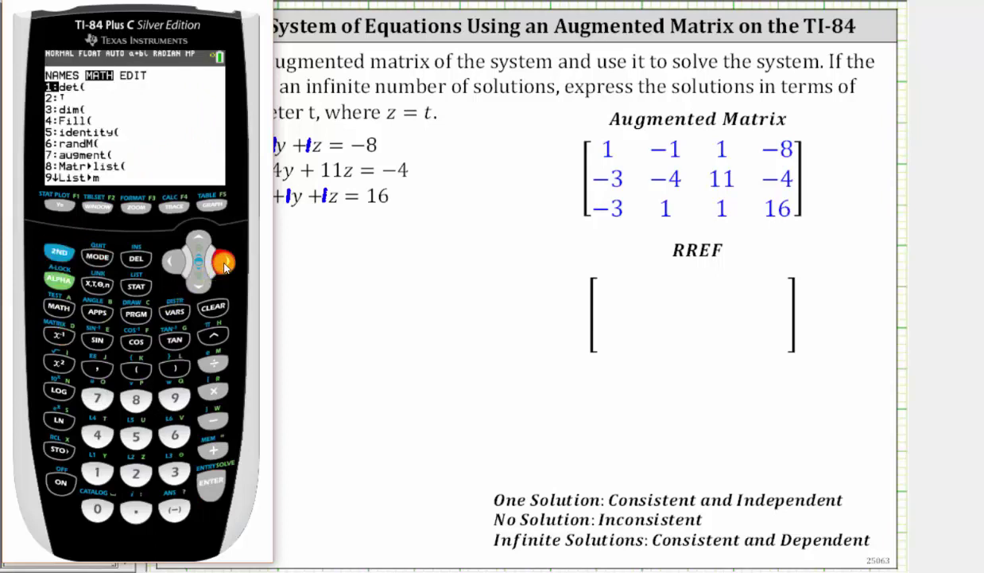
left_click(198, 241)
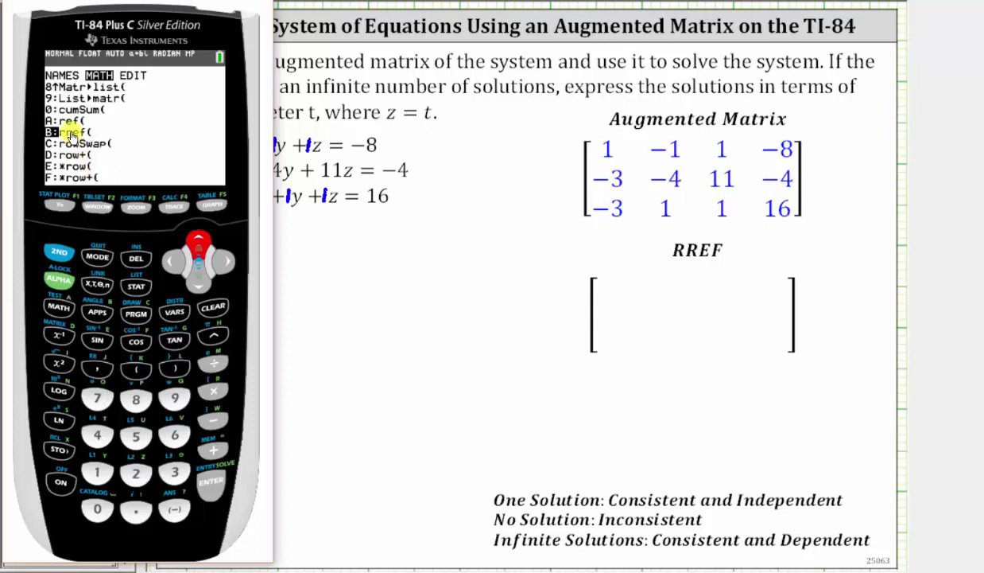
left_click(207, 482)
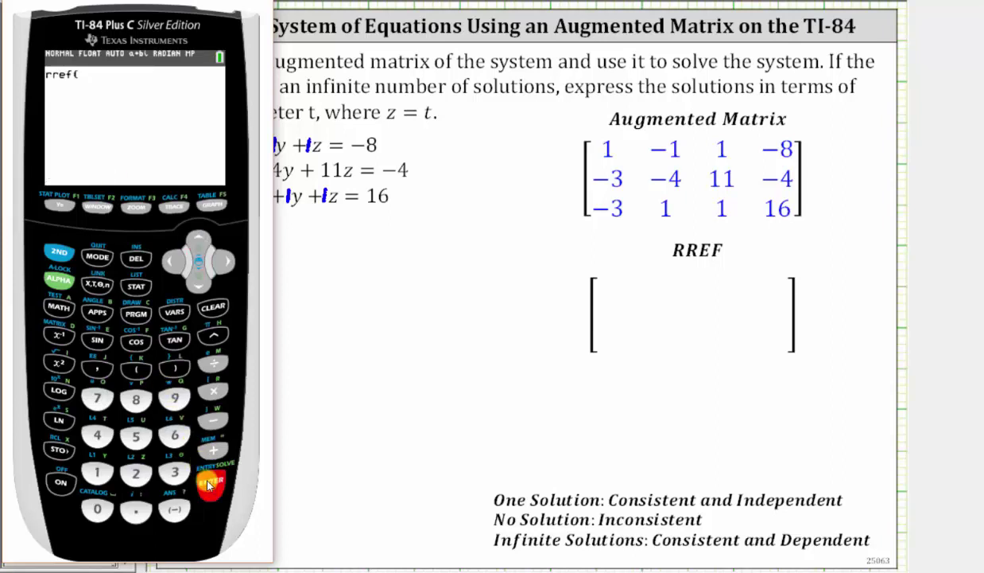
left_click(62, 255)
left_click(59, 335)
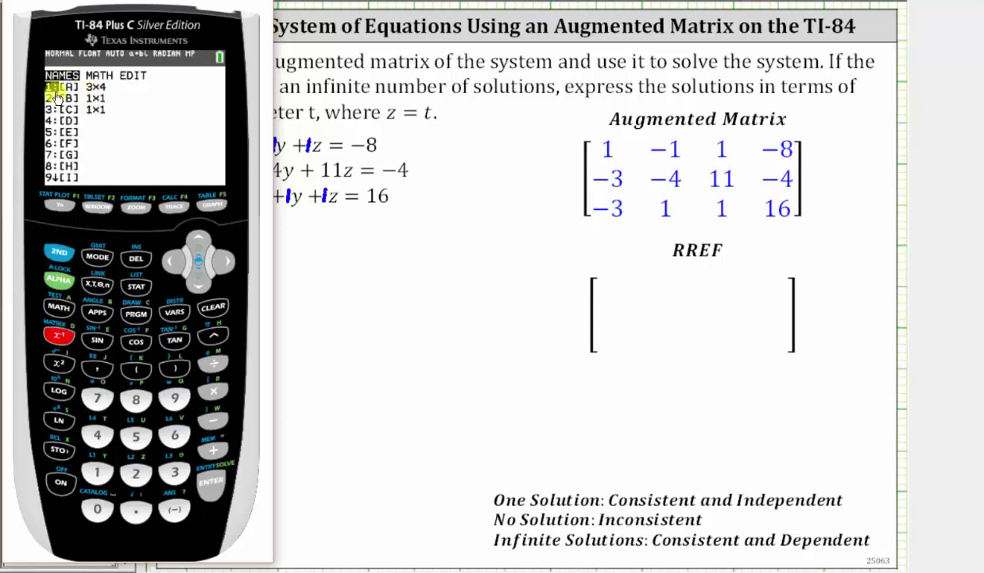
left_click(206, 476)
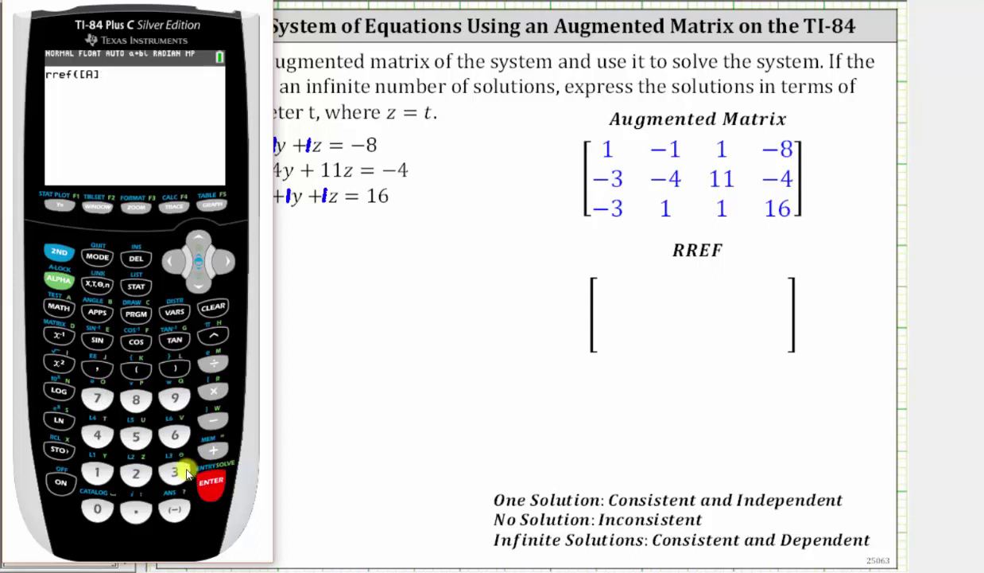
left_click(174, 367)
left_click(210, 484)
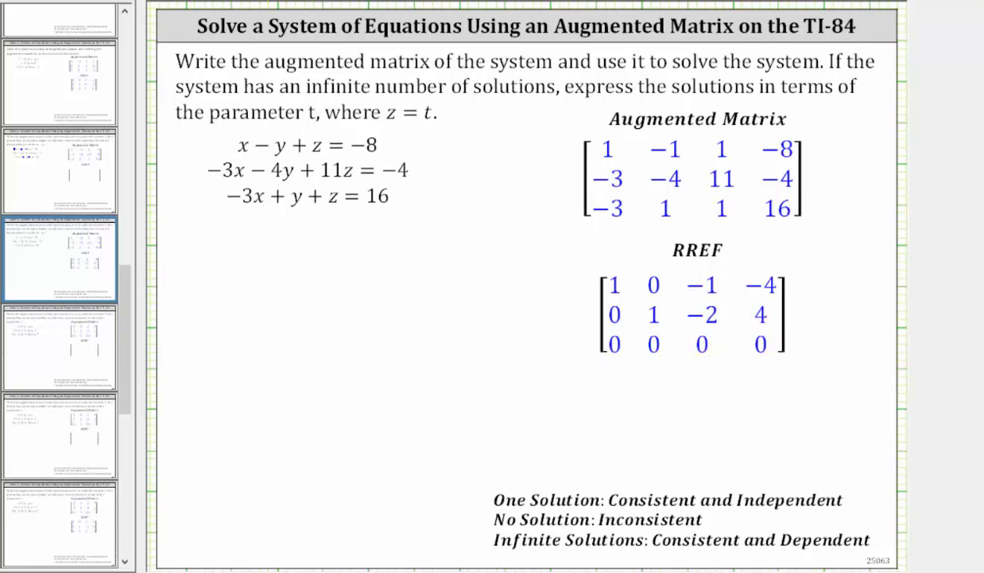
Write '0 = 0 True', circle the consistent-dependent line, and add 'Infinite Solutions' and 't ∈ R'
mouse_move(673, 370)
left_mouse_down()
mouse_move(707, 383)
mouse_move(723, 371)
left_mouse_up()
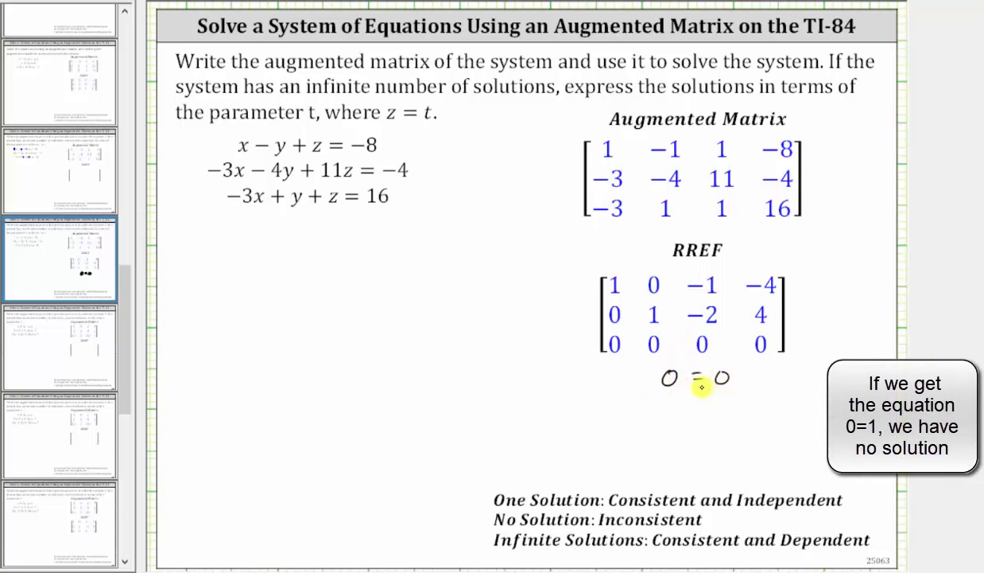
left_click_drag(769, 371, 817, 372)
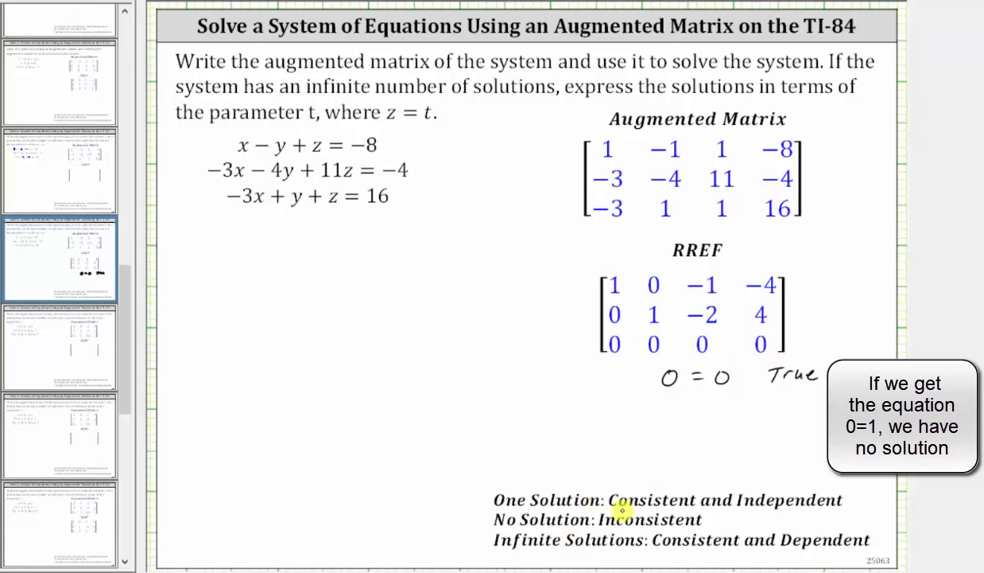
mouse_move(575, 531)
left_mouse_down()
mouse_move(504, 527)
mouse_move(518, 557)
mouse_move(849, 542)
mouse_move(863, 531)
mouse_move(569, 521)
left_mouse_up()
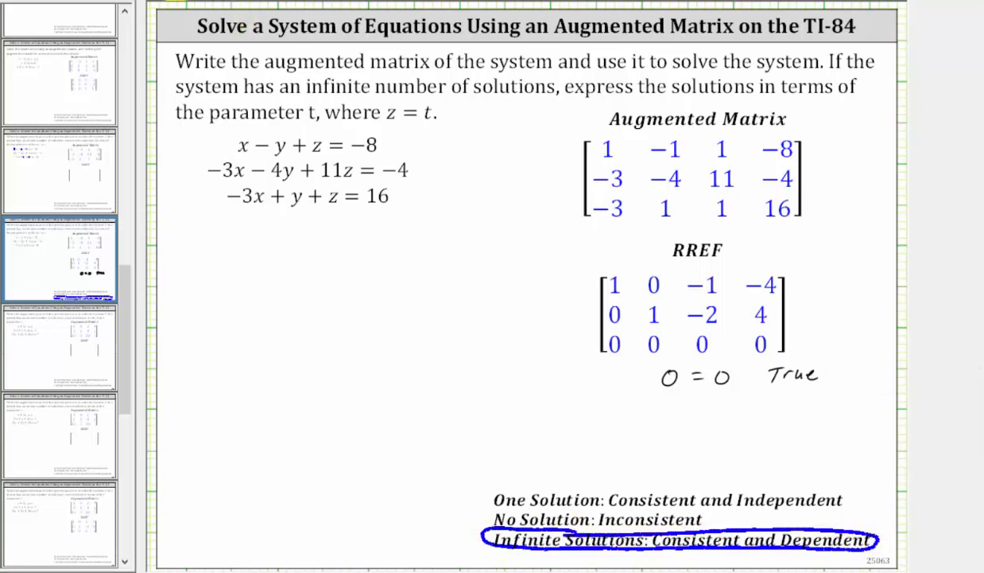
mouse_move(235, 241)
left_mouse_down()
mouse_move(229, 248)
mouse_move(282, 237)
mouse_move(460, 235)
left_mouse_up()
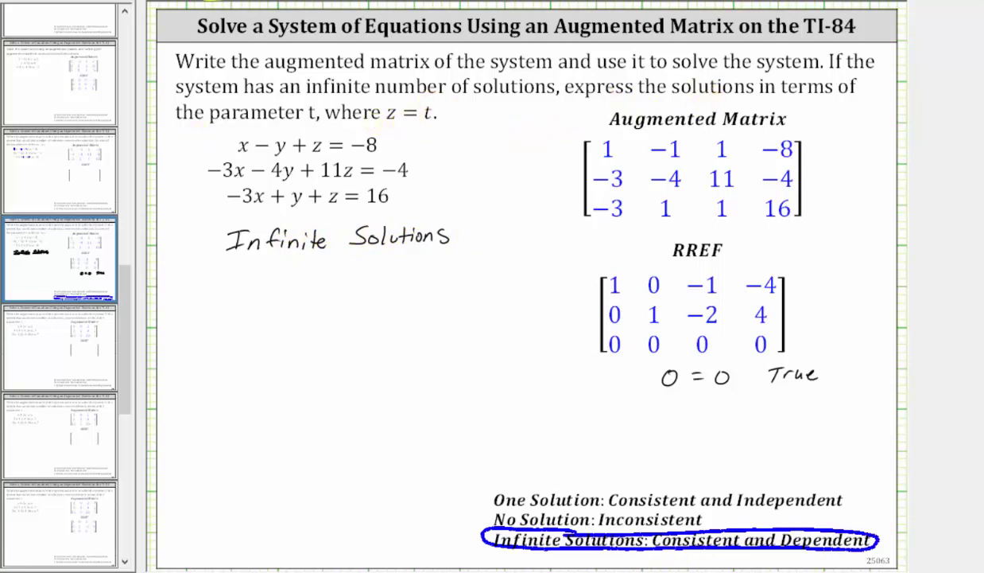
mouse_move(494, 105)
left_mouse_down()
mouse_move(496, 123)
mouse_move(503, 113)
mouse_move(537, 118)
left_mouse_up()
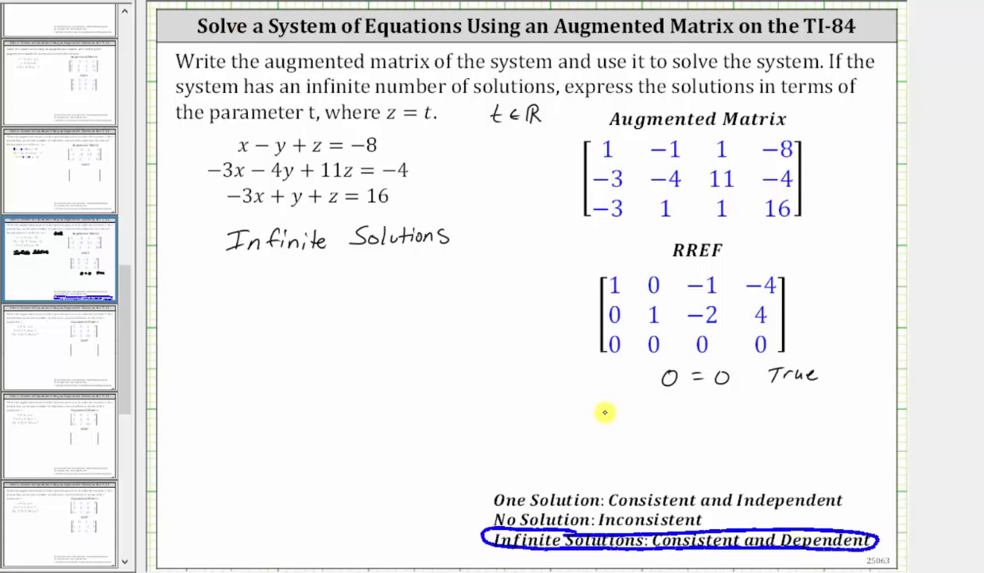
Write x − z = −4 and y − 2z = 4 from the RREF rows and solve x = z − 4
left_click_drag(599, 409, 710, 407)
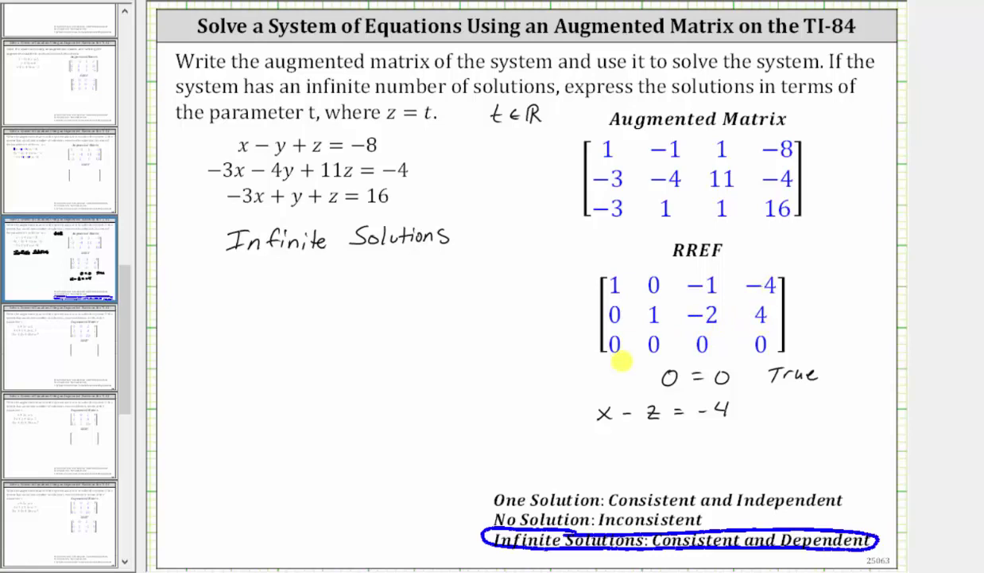
mouse_move(601, 432)
left_mouse_down()
mouse_move(664, 448)
mouse_move(704, 439)
left_mouse_up()
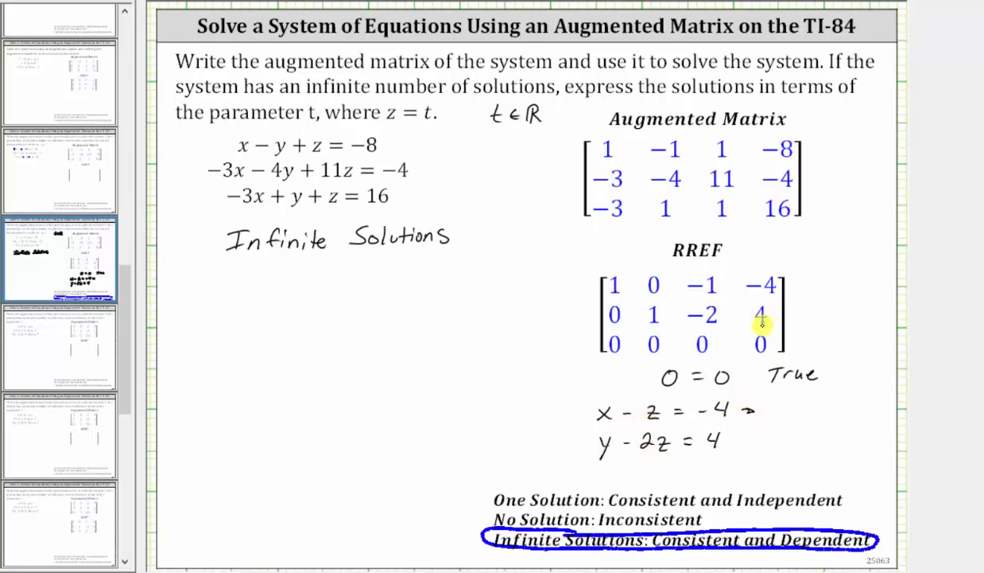
mouse_move(765, 404)
left_mouse_down()
mouse_move(778, 419)
mouse_move(803, 407)
mouse_move(855, 408)
left_mouse_up()
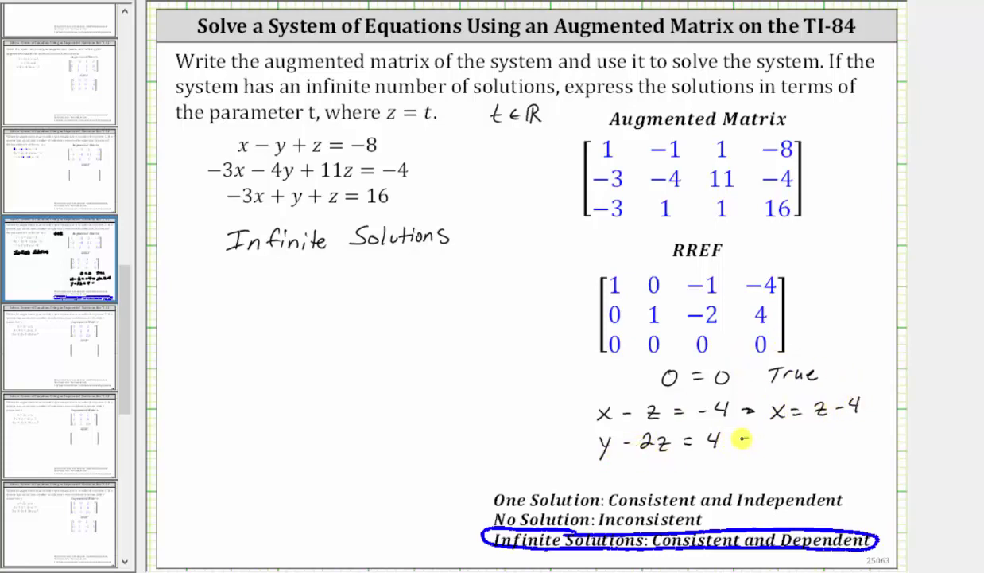
mouse_move(741, 439)
left_mouse_down()
mouse_move(769, 452)
mouse_move(808, 432)
left_mouse_up()
Write y = 2z + 4 and z = z, then start z = t below Infinite Solutions
left_click_drag(793, 440, 831, 446)
mouse_move(834, 435)
left_mouse_down()
mouse_move(841, 444)
mouse_move(883, 437)
left_mouse_up()
left_click_drag(879, 424, 878, 445)
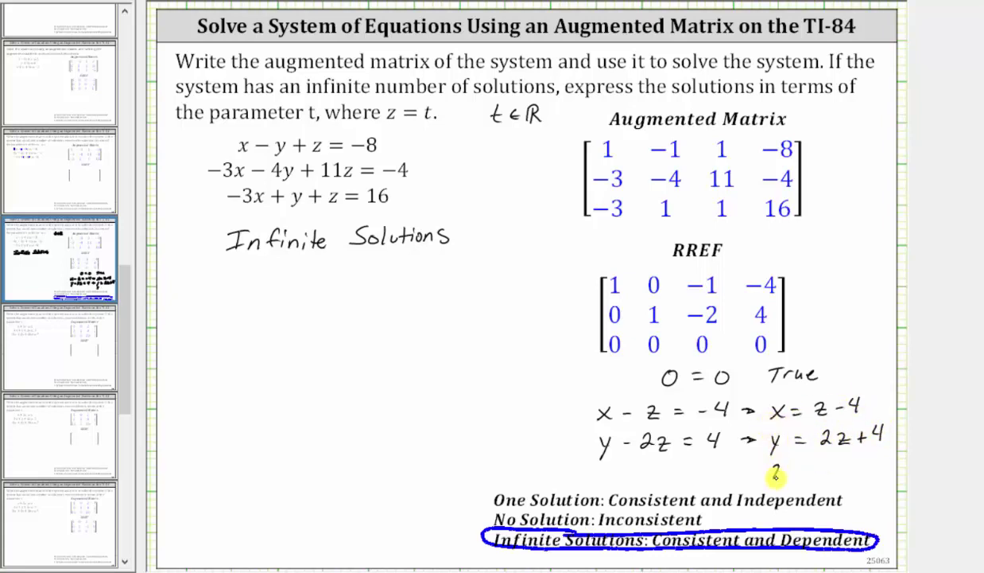
left_click_drag(792, 466, 802, 466)
left_click_drag(792, 472, 827, 475)
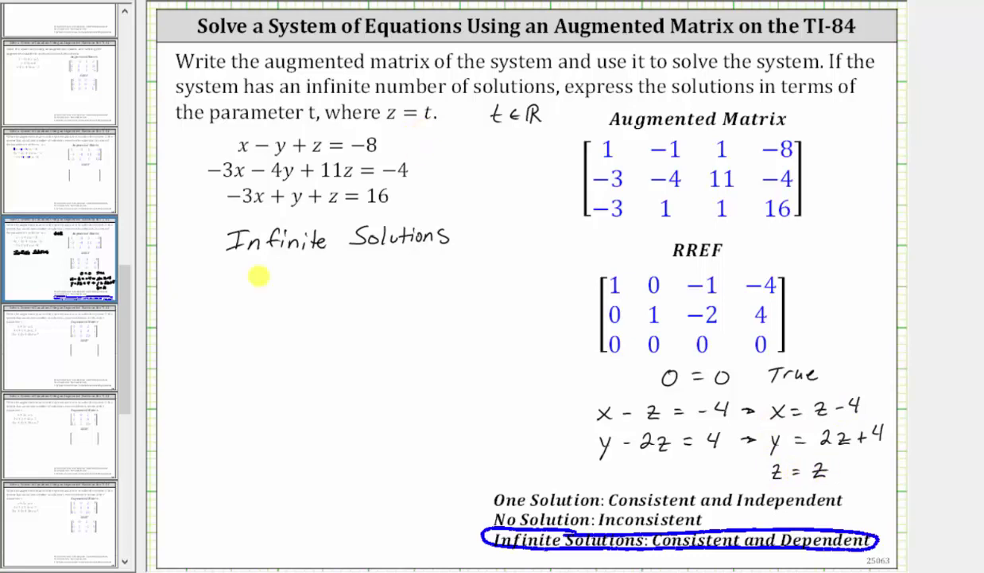
mouse_move(255, 357)
left_mouse_down()
mouse_move(266, 373)
mouse_move(288, 362)
left_mouse_up()
Write the parametric solution x = t − 4, y = 2t + 4, z = t under Infinite Solutions
left_click_drag(278, 369, 316, 362)
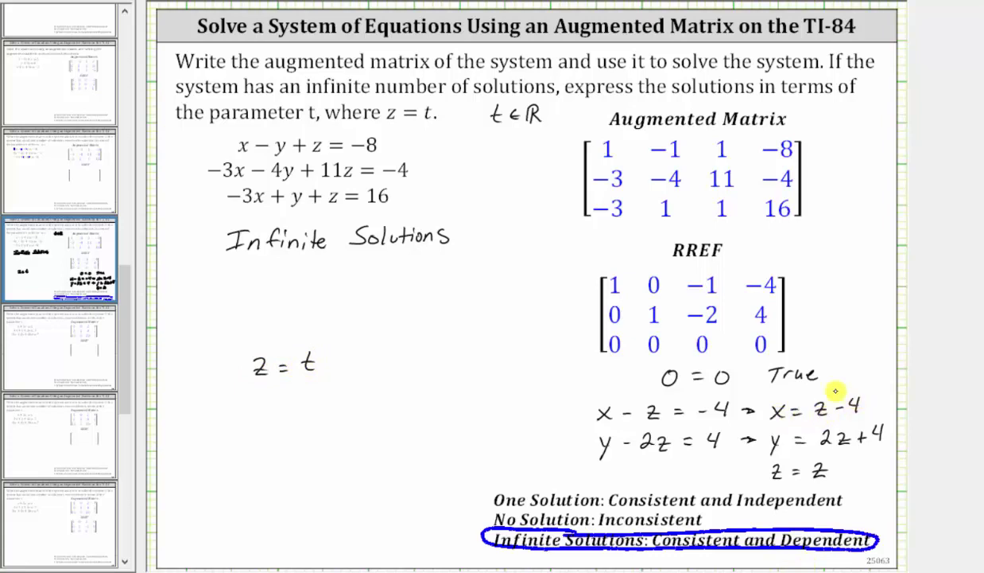
mouse_move(264, 293)
left_mouse_down()
mouse_move(303, 296)
mouse_move(306, 283)
mouse_move(299, 292)
mouse_move(341, 302)
left_mouse_up()
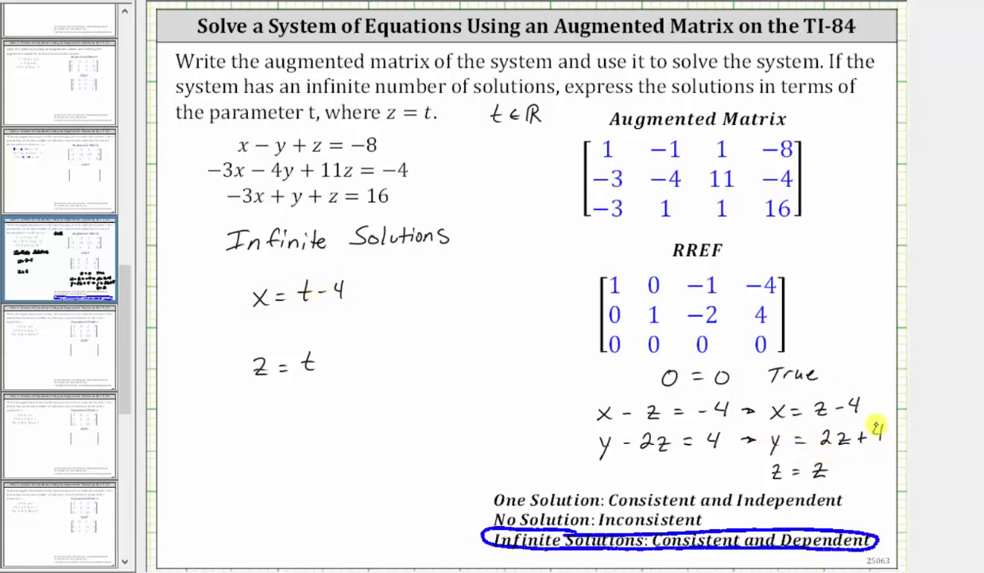
mouse_move(263, 324)
left_mouse_down()
mouse_move(256, 345)
mouse_move(289, 320)
left_mouse_up()
left_click_drag(277, 329, 325, 334)
left_click_drag(316, 318, 350, 320)
mouse_move(341, 310)
left_mouse_down()
mouse_move(342, 330)
mouse_move(350, 326)
left_mouse_up()
left_click_drag(350, 326, 364, 326)
left_click_drag(360, 312, 362, 338)
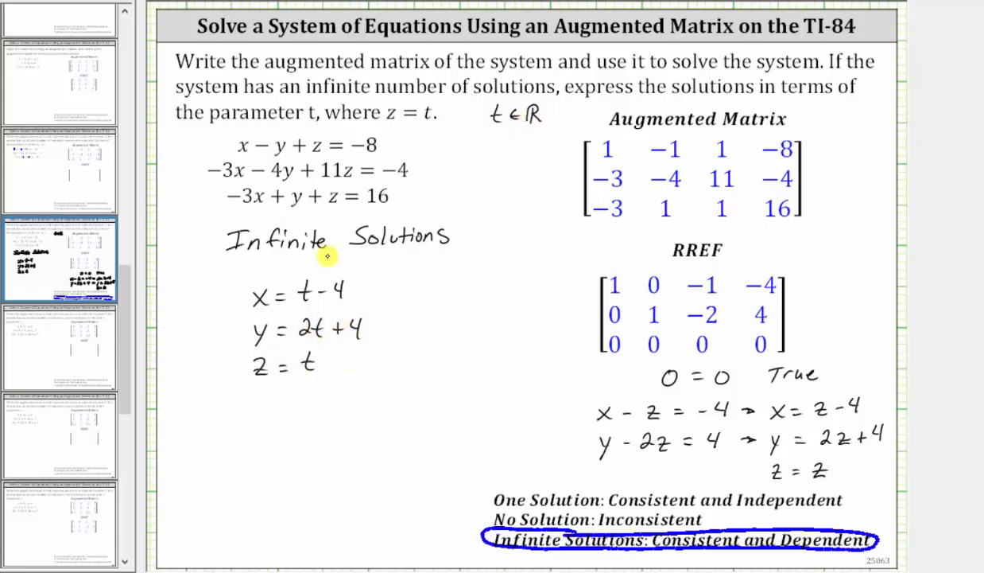
Draw blue boxes around 'Infinite Solutions' and around the solution equations
mouse_move(206, 219)
left_mouse_down()
mouse_move(205, 248)
mouse_move(205, 227)
mouse_move(244, 217)
mouse_move(464, 216)
mouse_move(460, 248)
left_mouse_up()
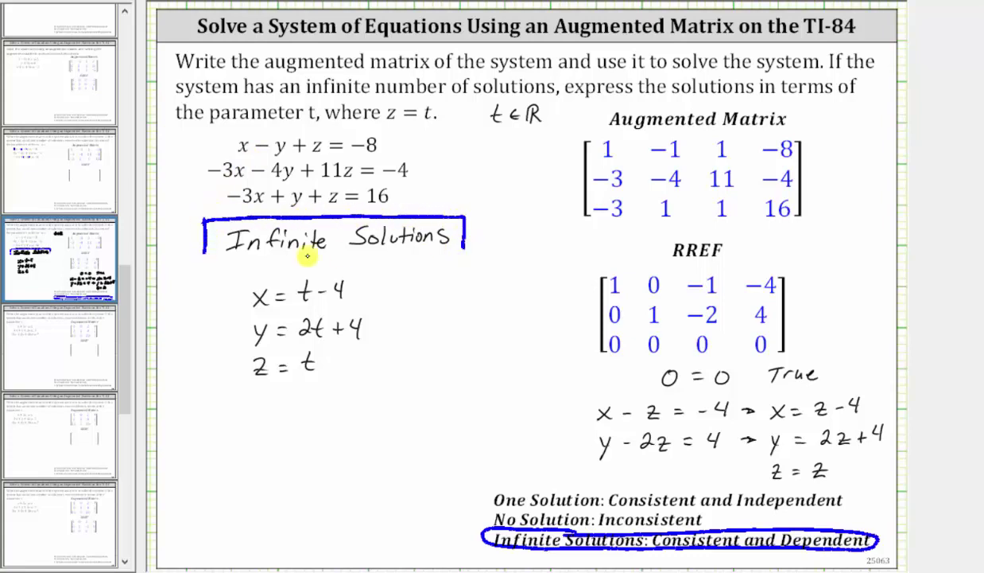
left_click_drag(215, 255, 465, 248)
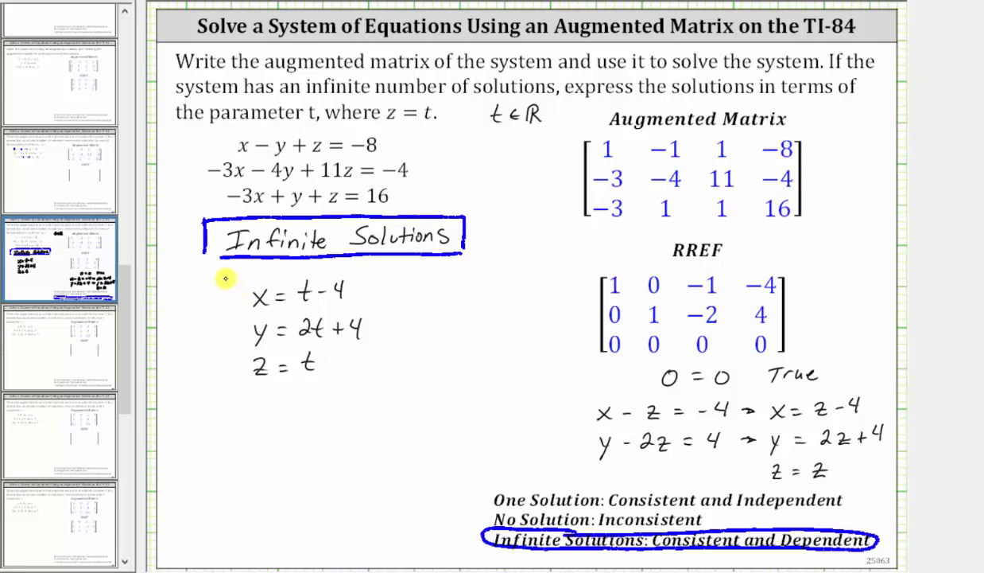
mouse_move(216, 267)
left_mouse_down()
mouse_move(231, 317)
mouse_move(222, 278)
mouse_move(376, 268)
mouse_move(370, 369)
left_mouse_up()
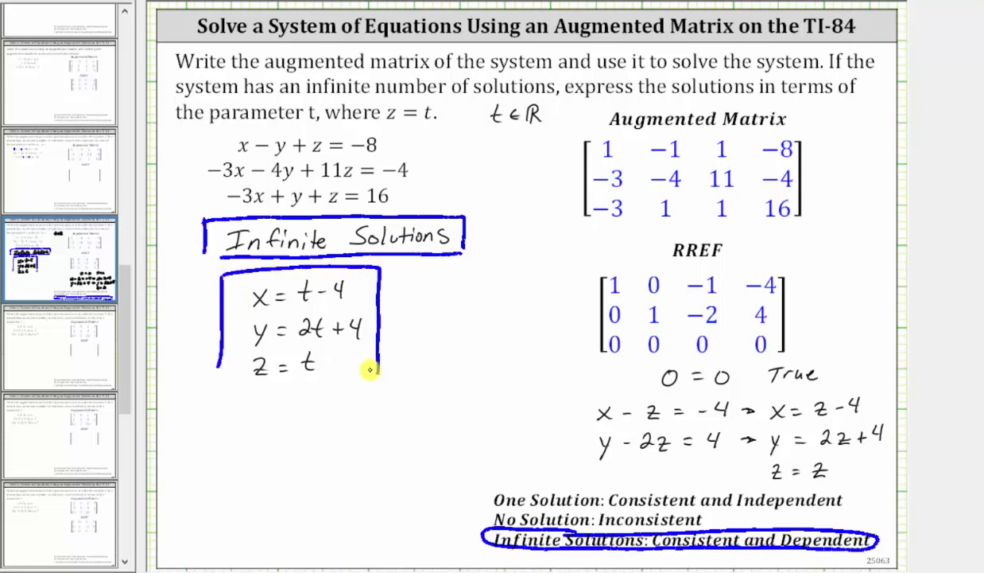
left_click_drag(247, 387, 368, 373)
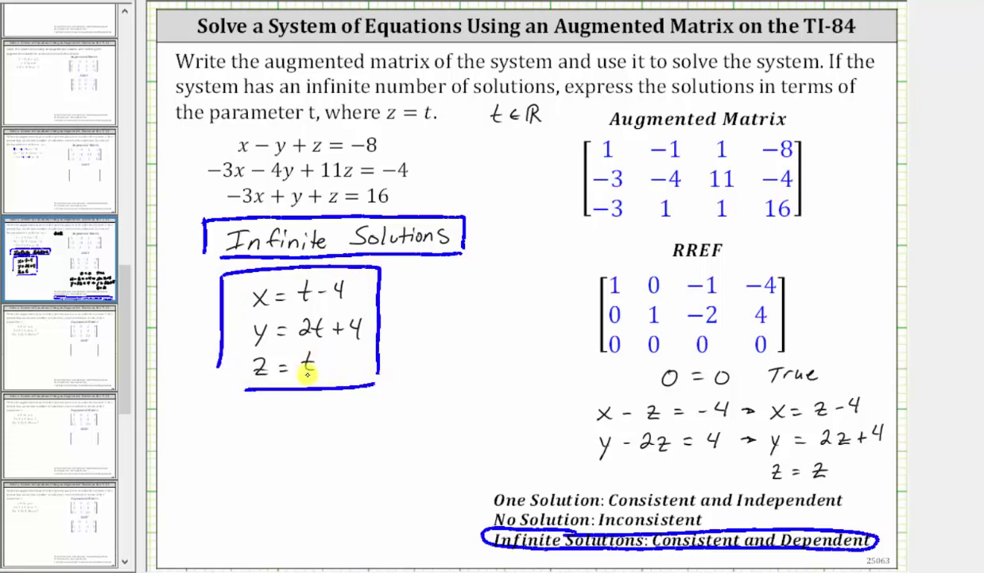